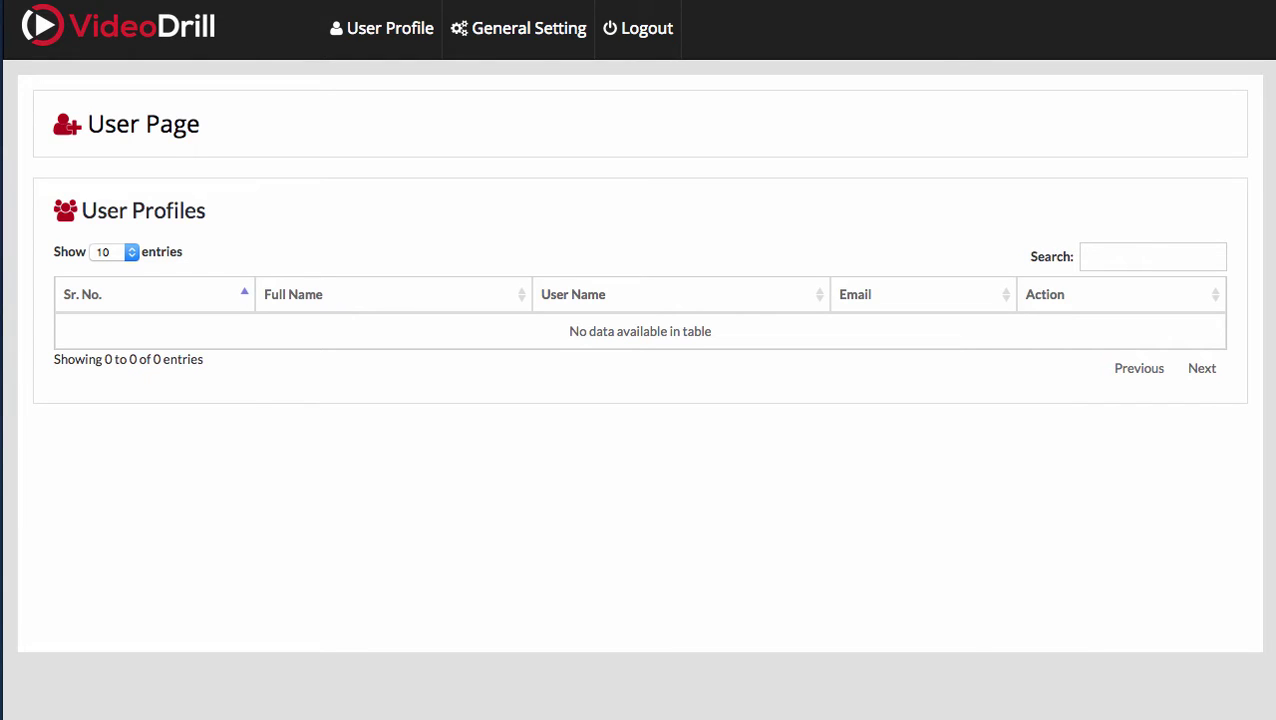
Open the WL Setting page under General Setting
mouse_move(380, 57)
mouse_move(475, 45)
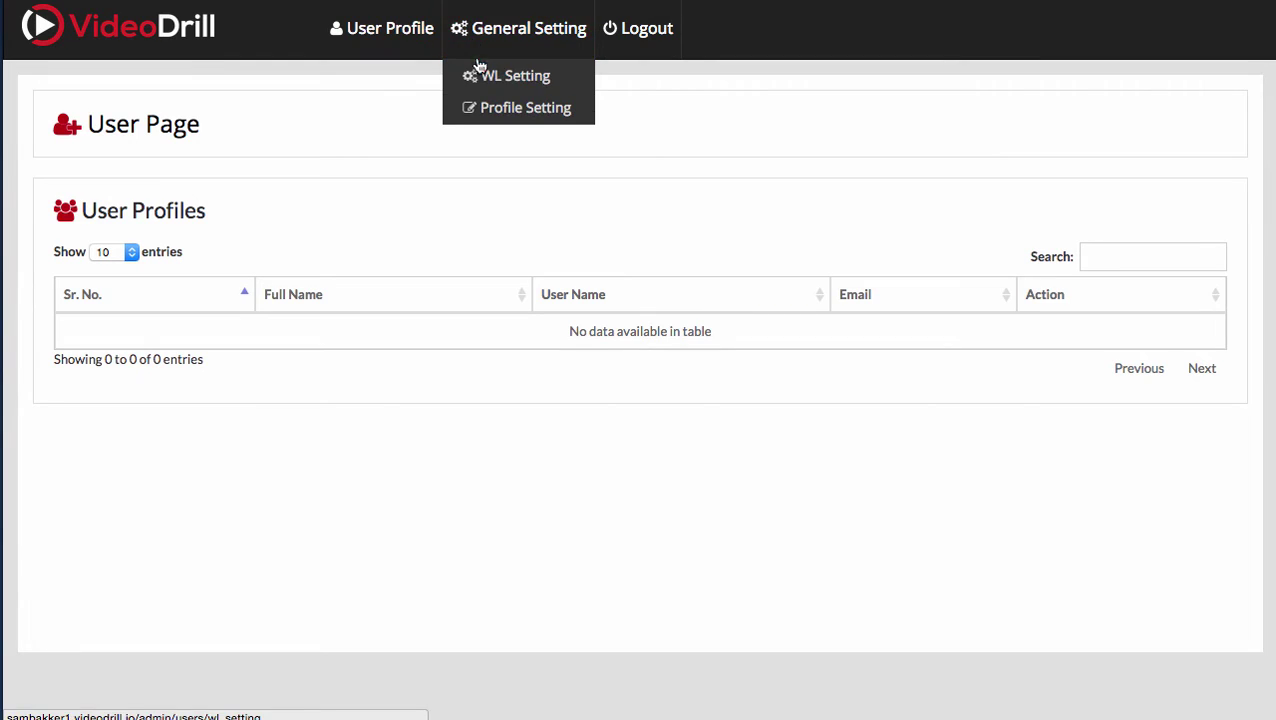
click(488, 78)
scroll(555, 240, down, 2)
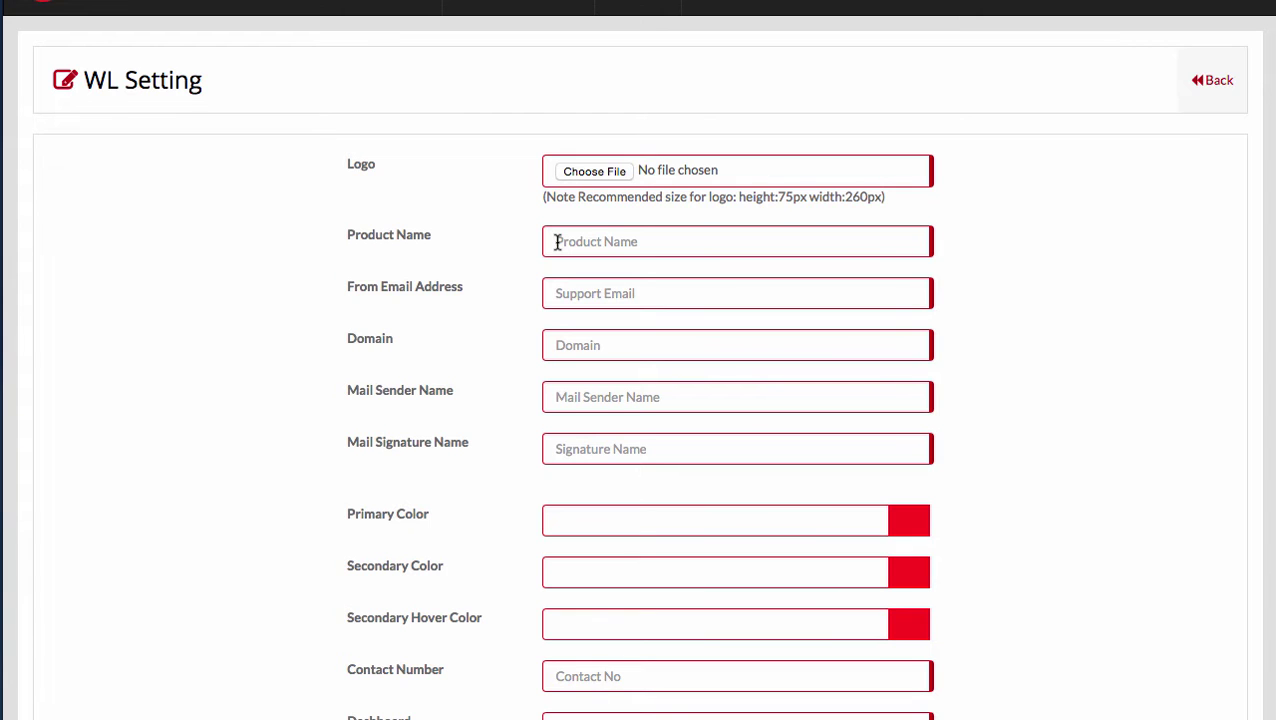
scroll(557, 242, up, 2)
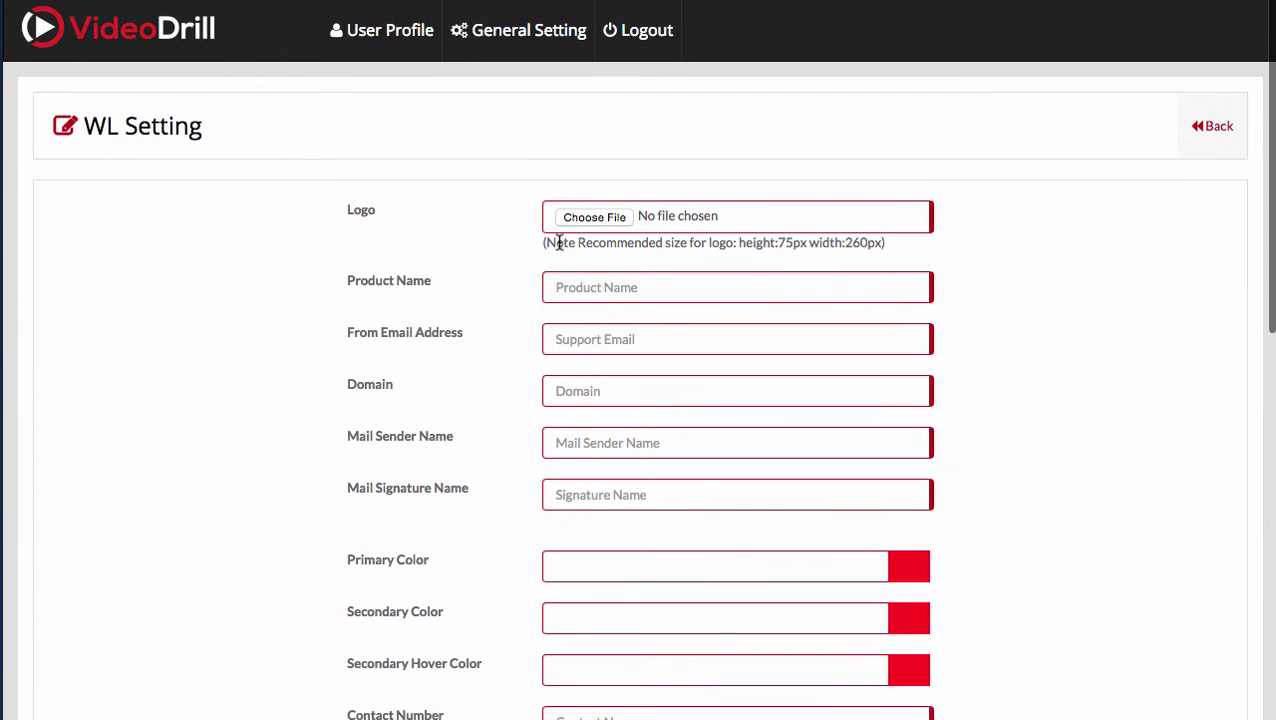
In the logo file picker, filter files to names containing 'logo'
click(586, 221)
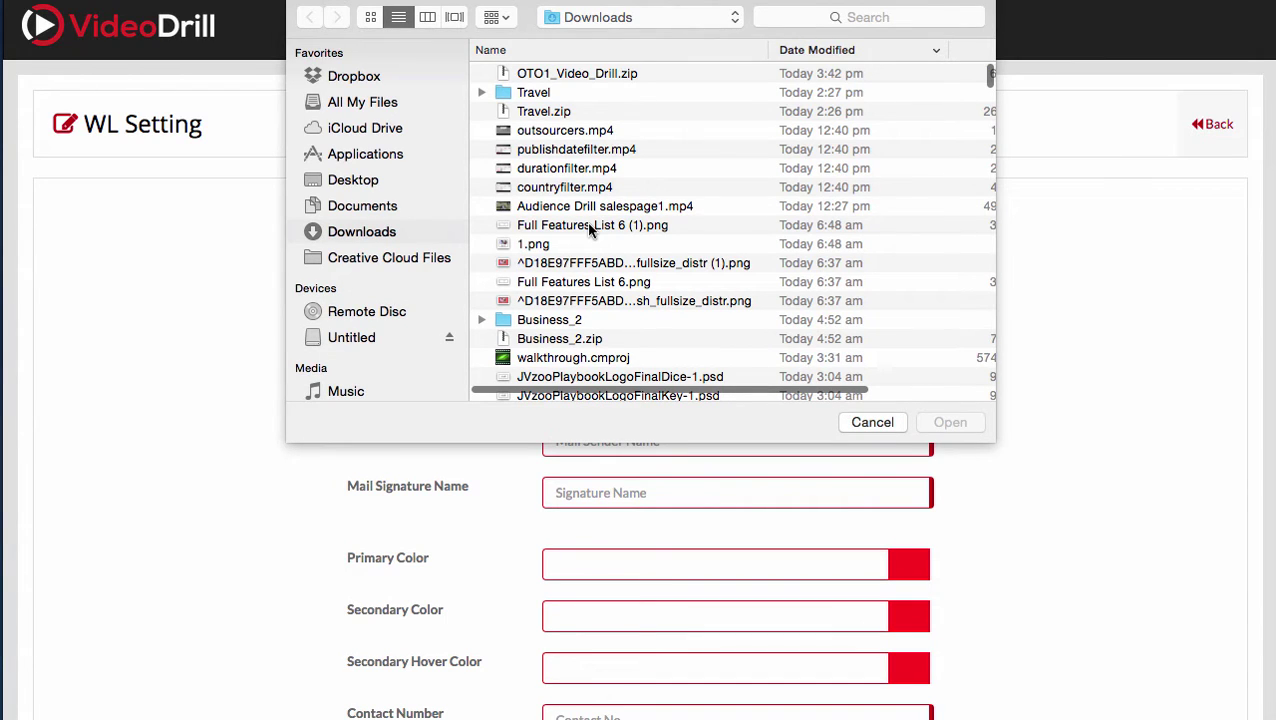
click(897, 22)
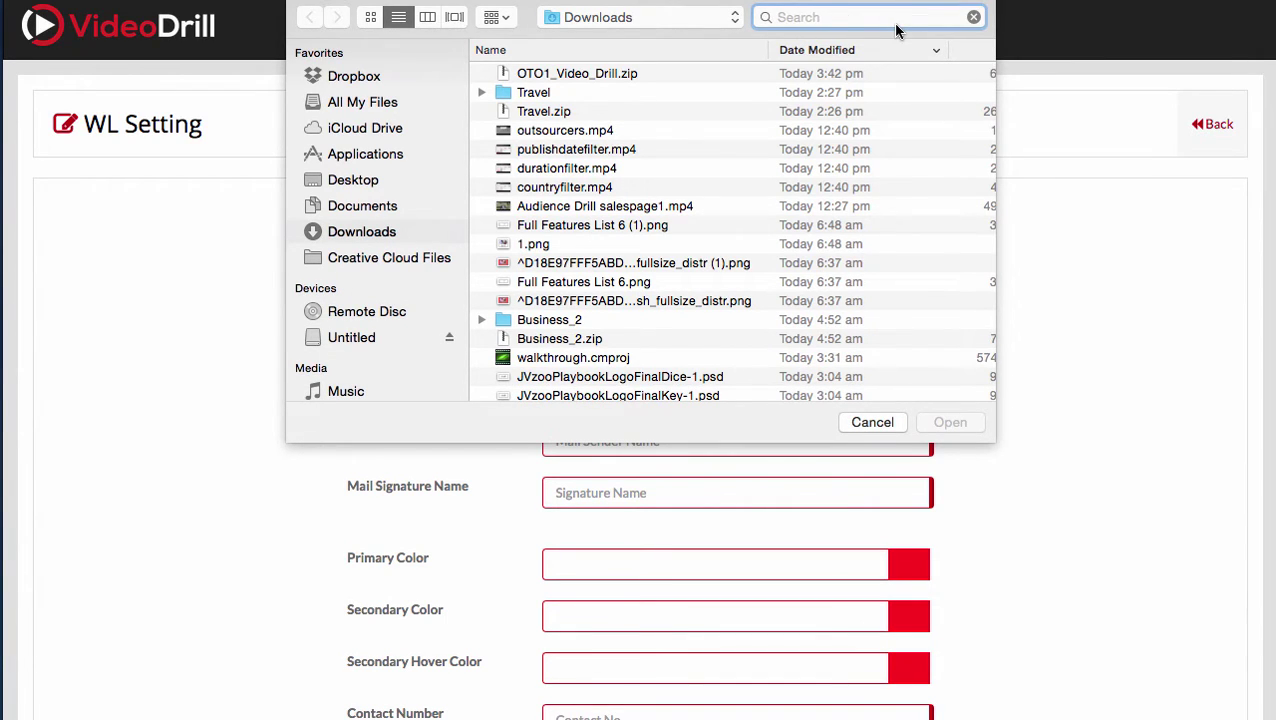
text(o)
key(BackSpace)
text(lo)
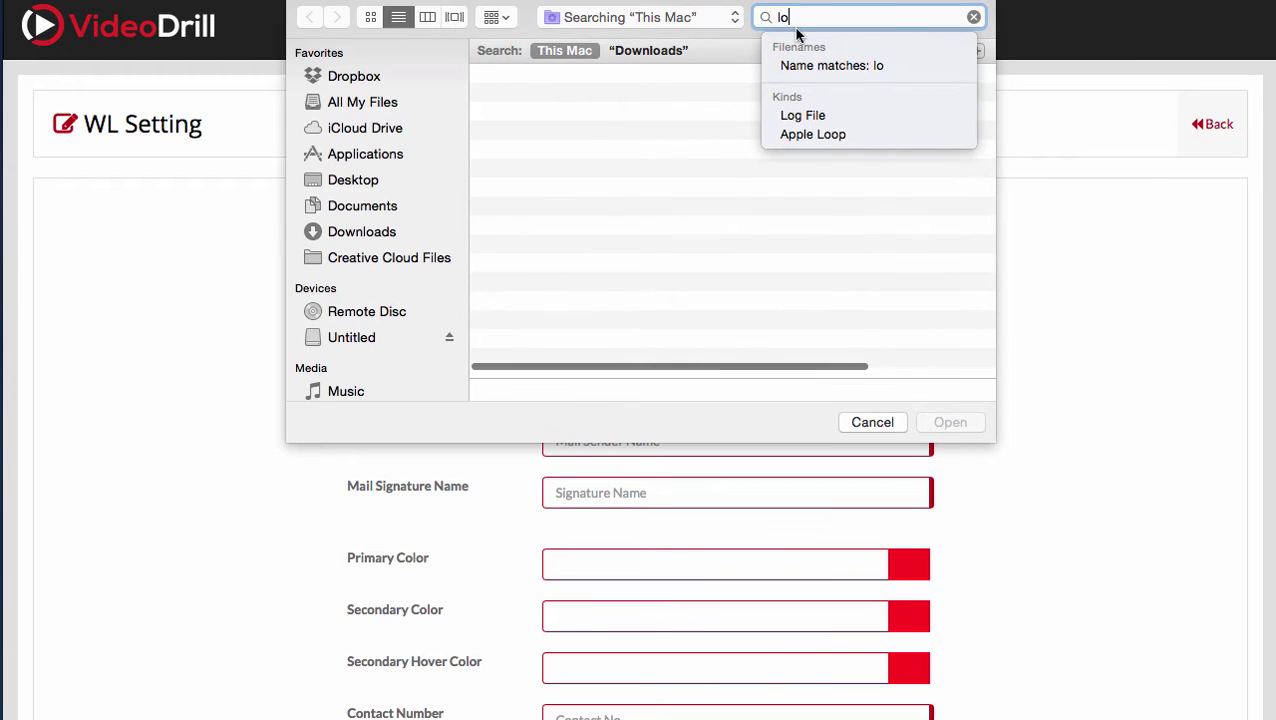
text(go)
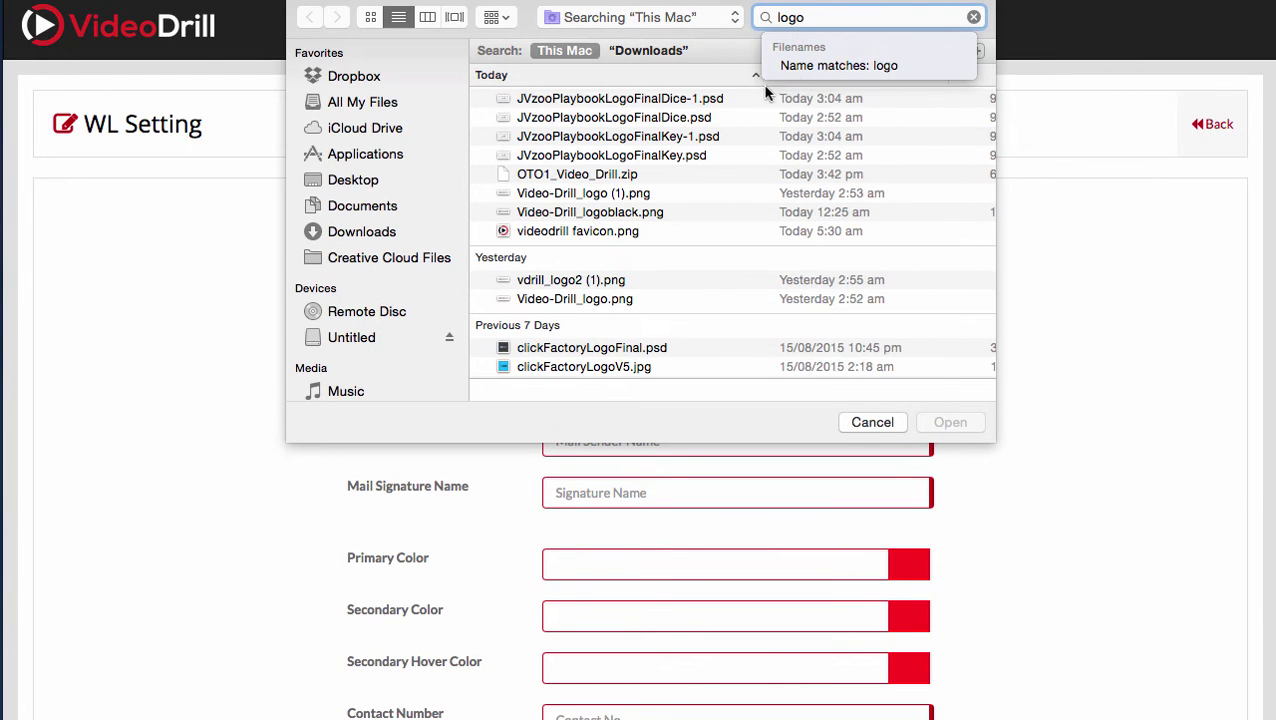
click(820, 66)
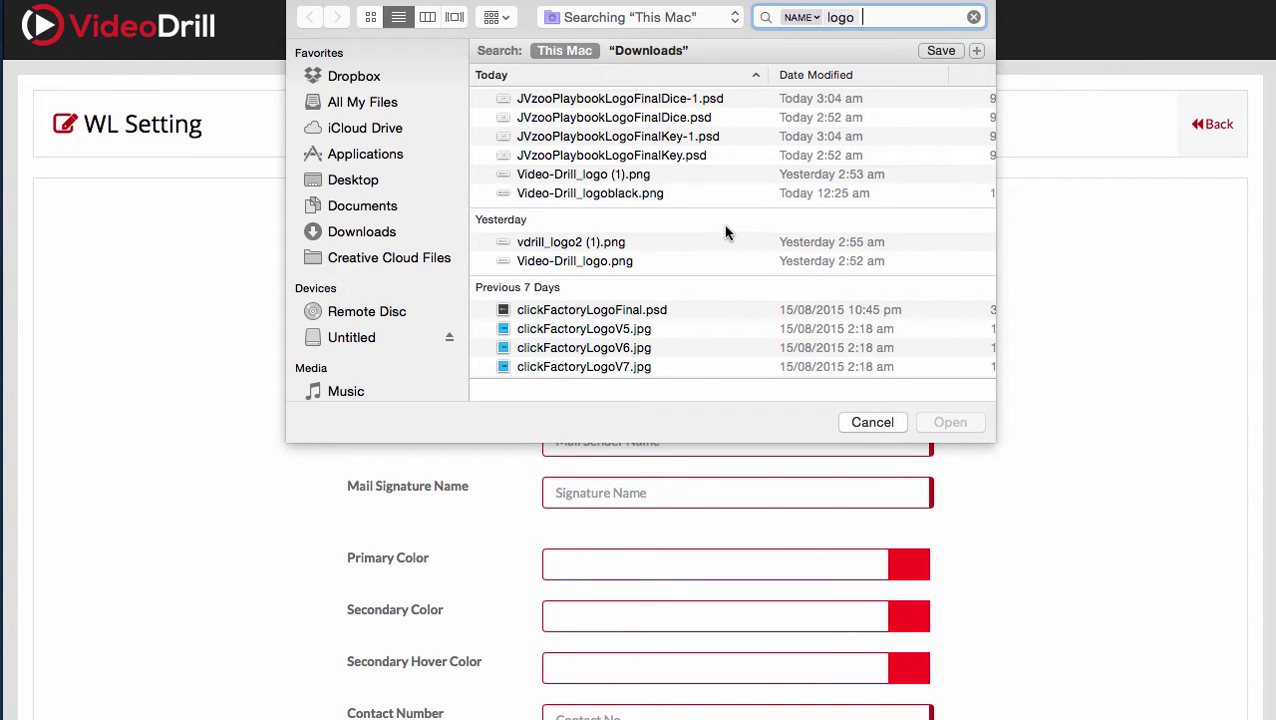
Attach clickFactoryLogoV8.jpg as the custom logo
scroll(717, 281, down, 1)
scroll(717, 281, down, 5)
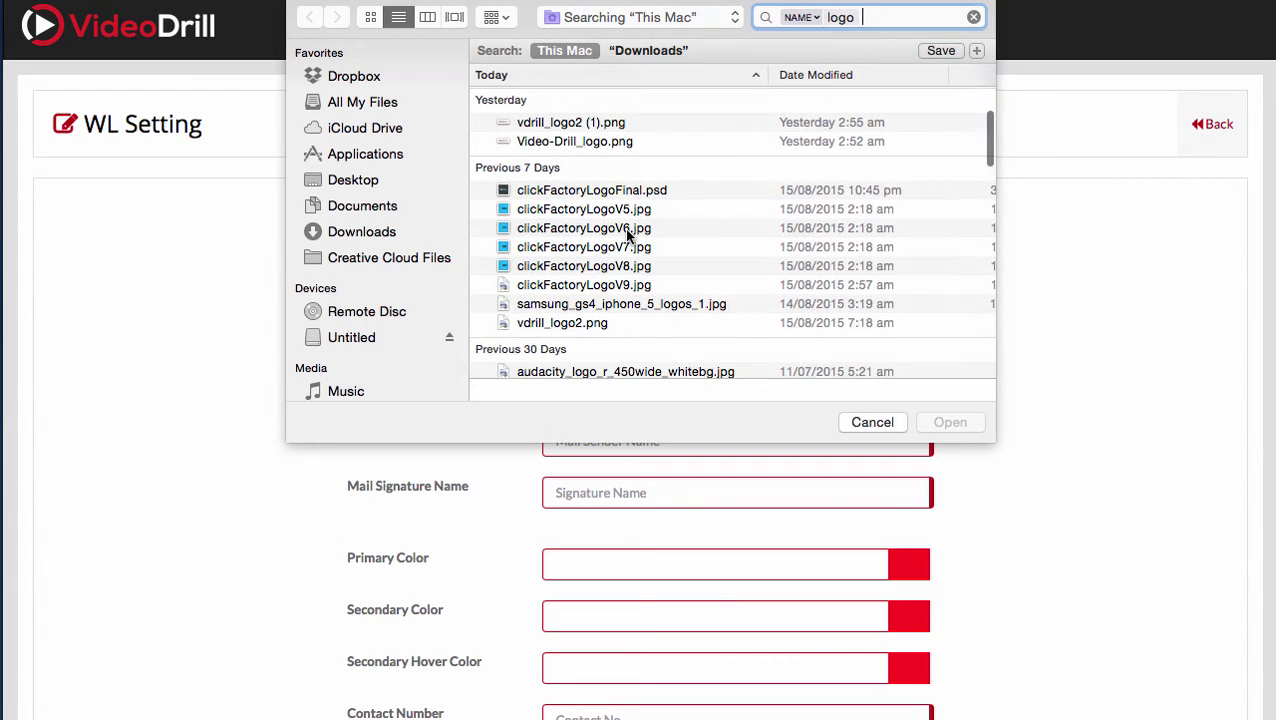
scroll(626, 236, down, 1)
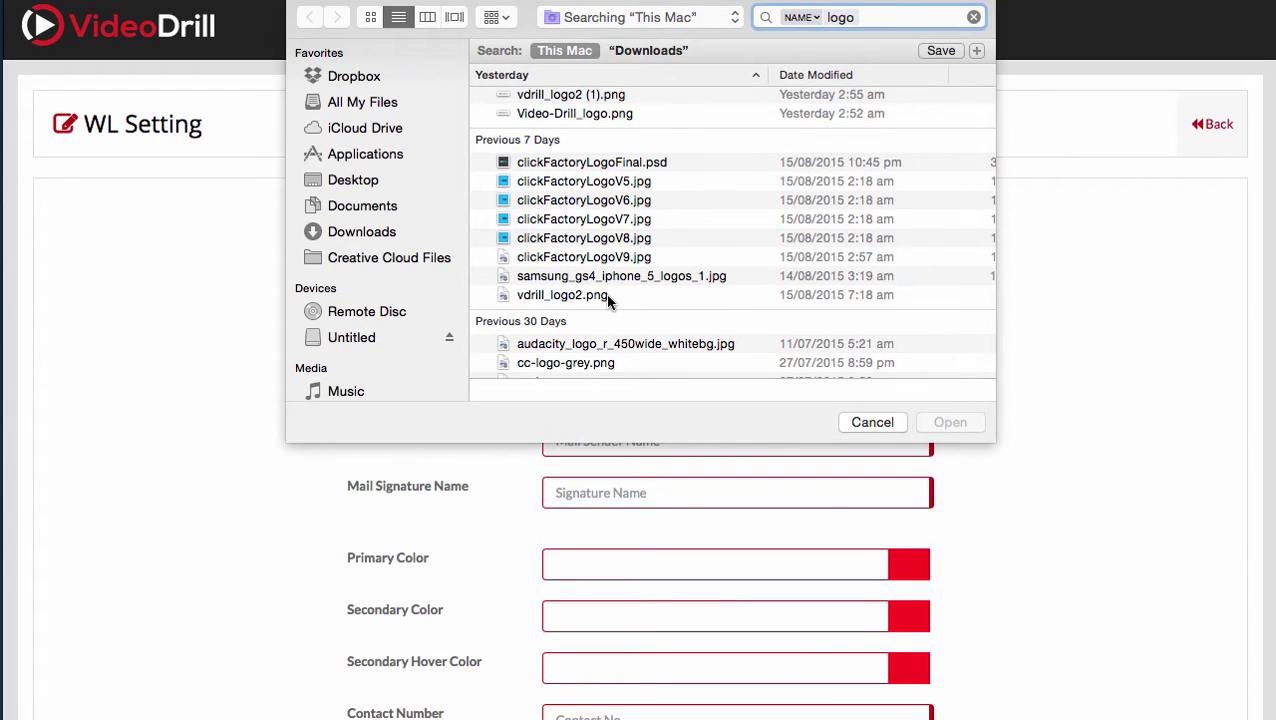
scroll(610, 285, down, 1)
scroll(644, 170, down, 1)
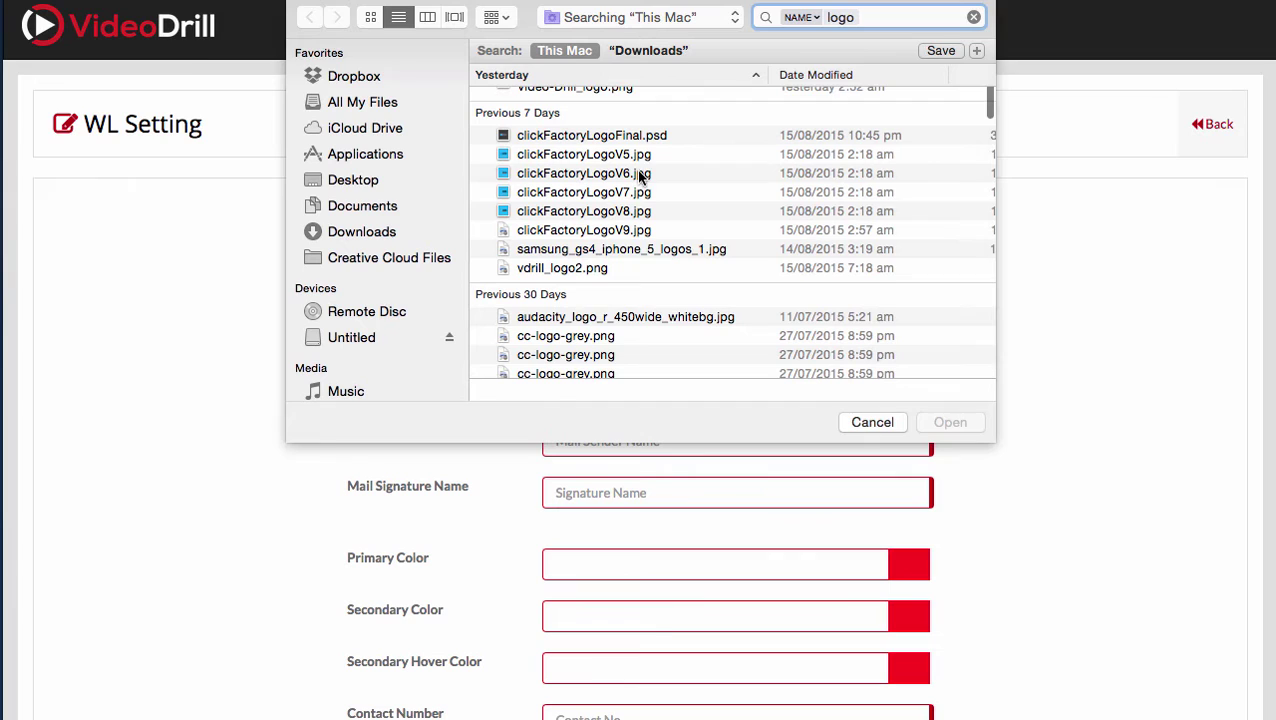
click(630, 211)
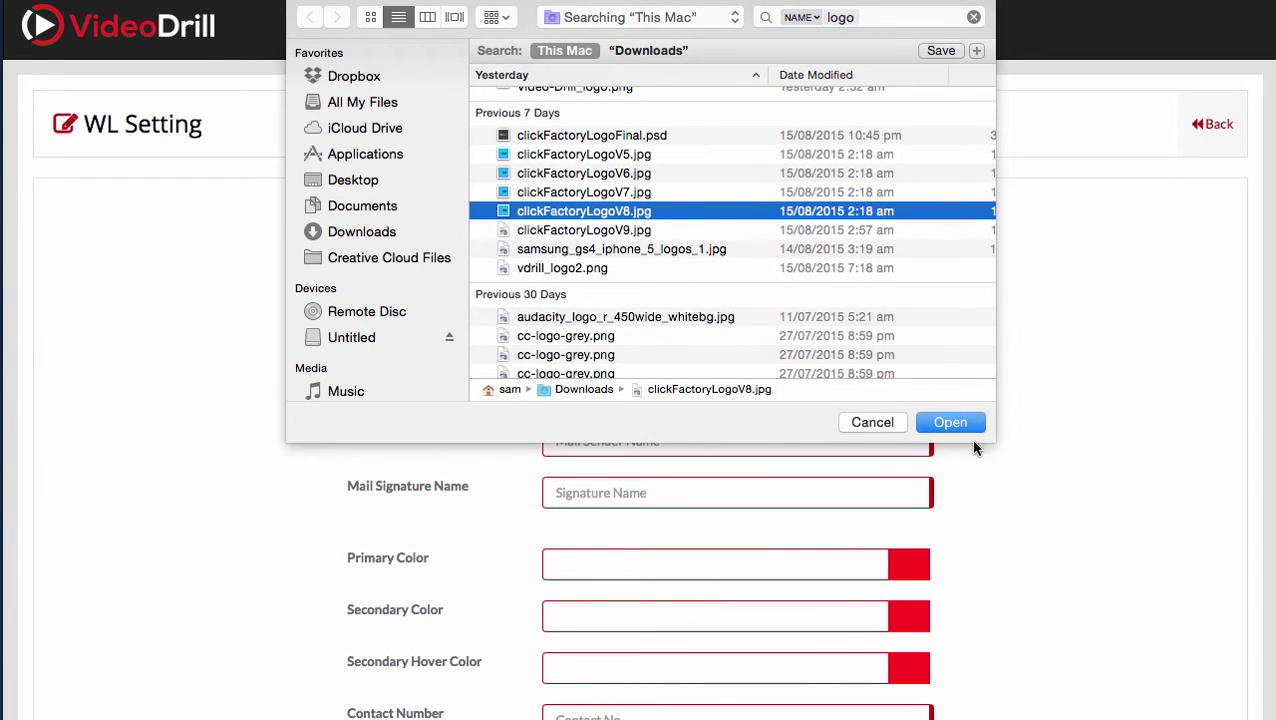
click(951, 422)
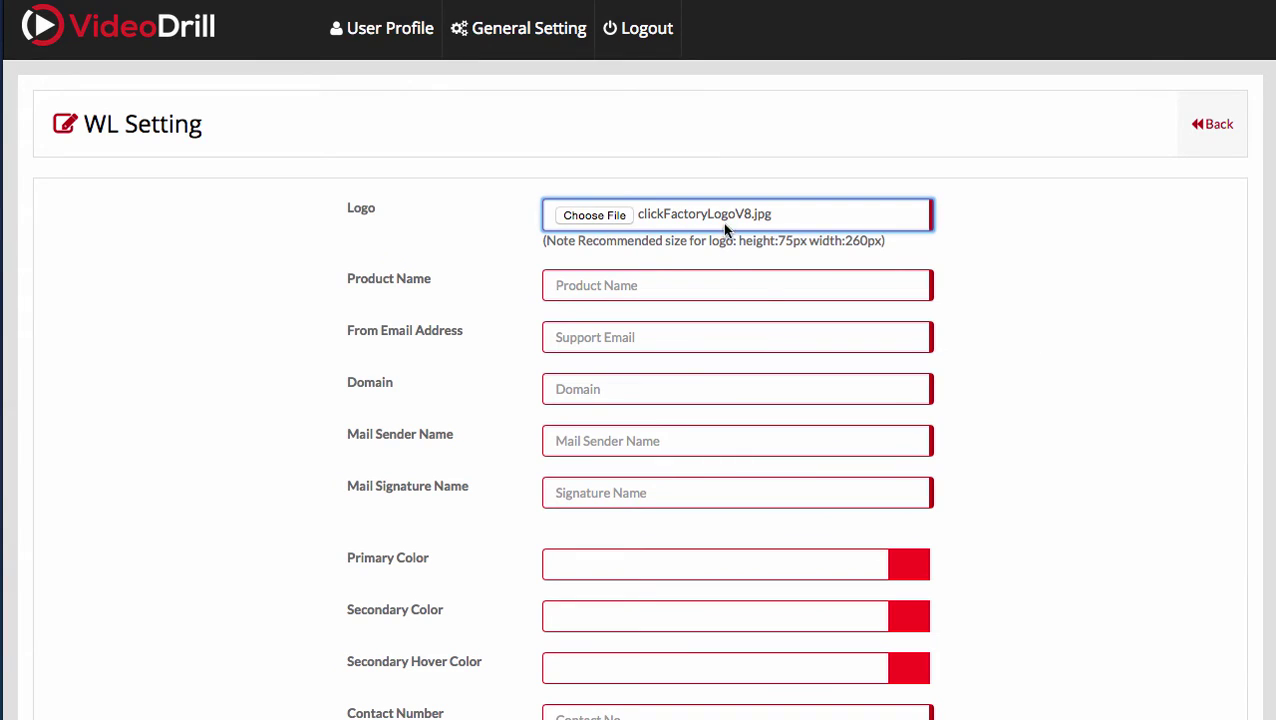
Enter 'Click Factory' as the product name, then scroll down to the Submit button
click(668, 287)
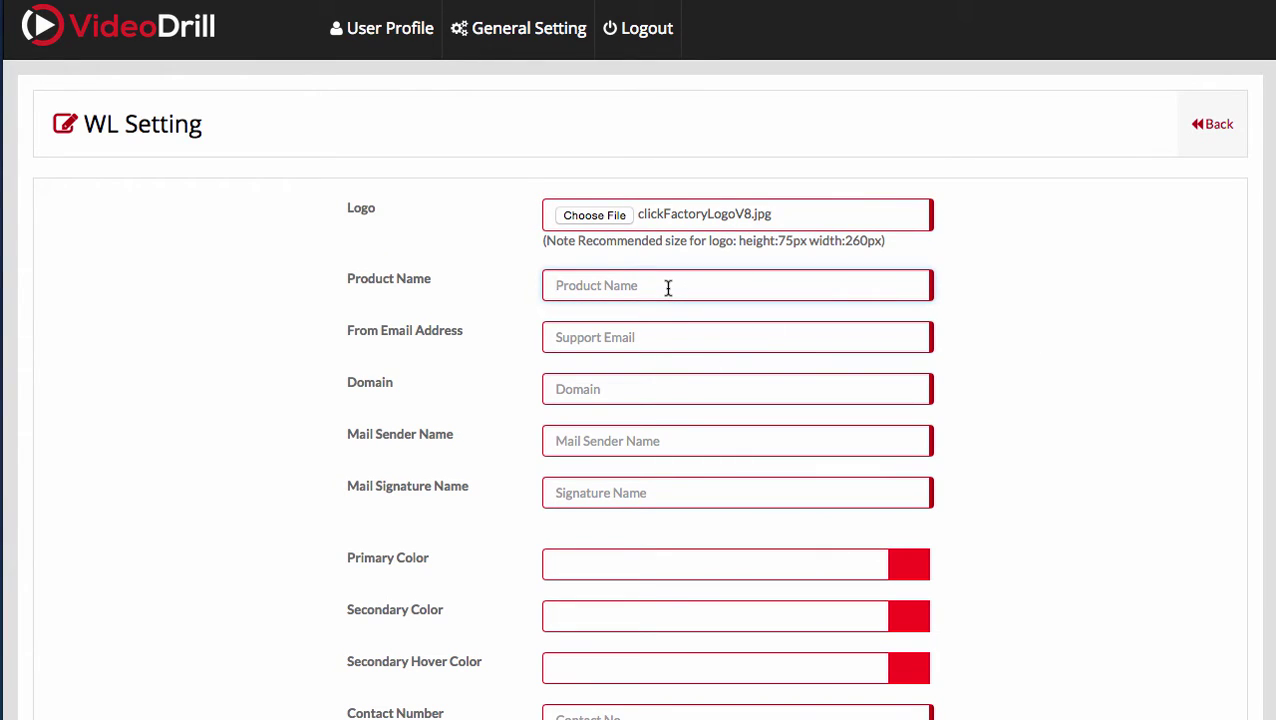
text(Click Factory)
click(644, 334)
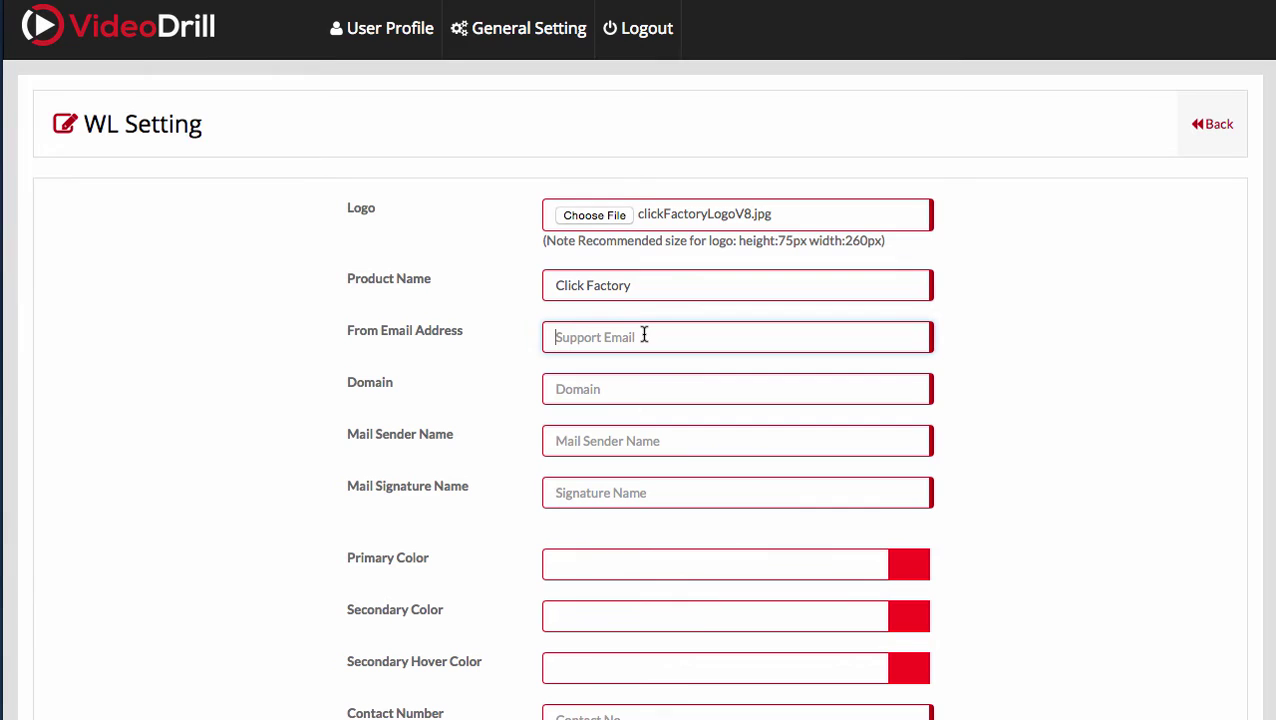
scroll(634, 364, down, 1)
click(634, 364)
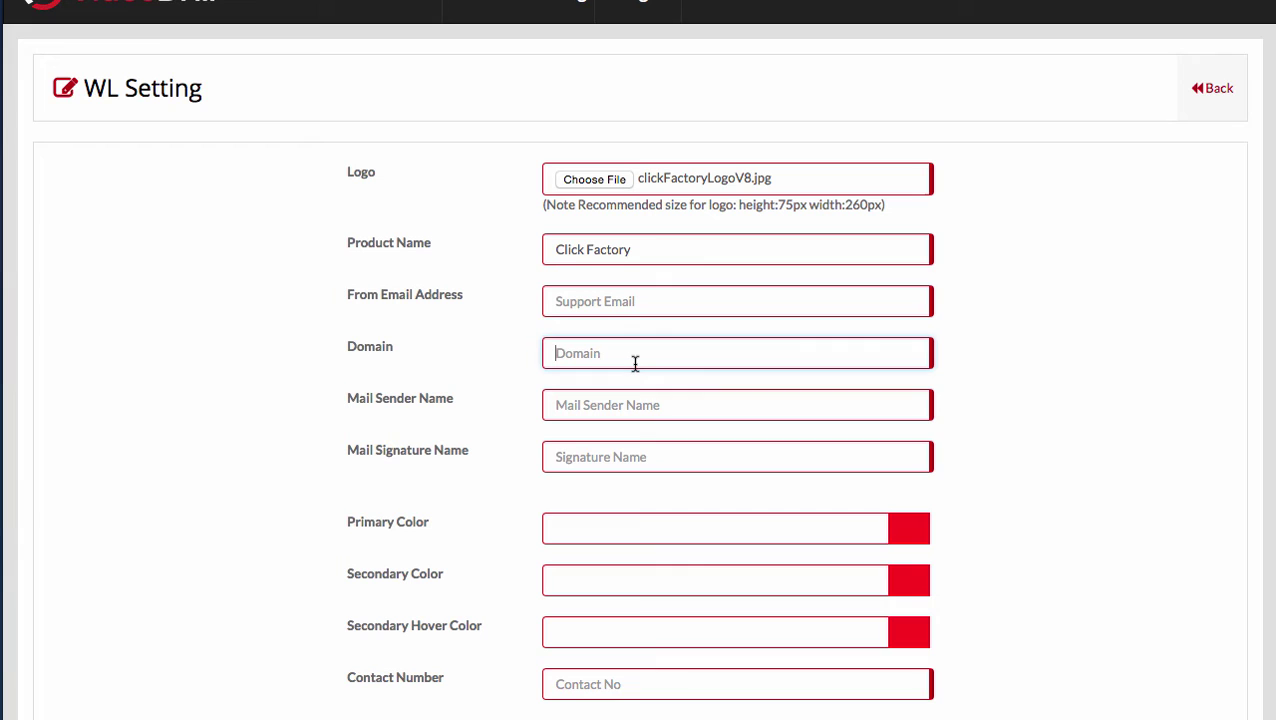
scroll(635, 364, down, 6)
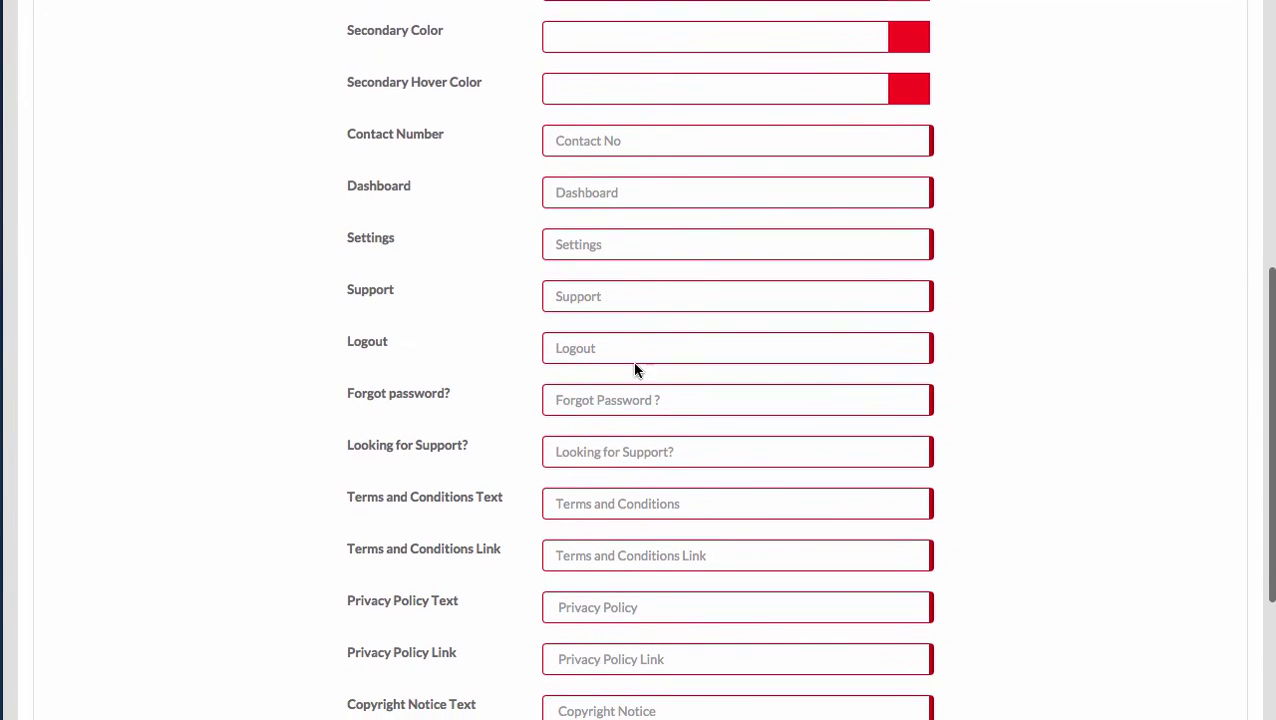
scroll(635, 364, down, 2)
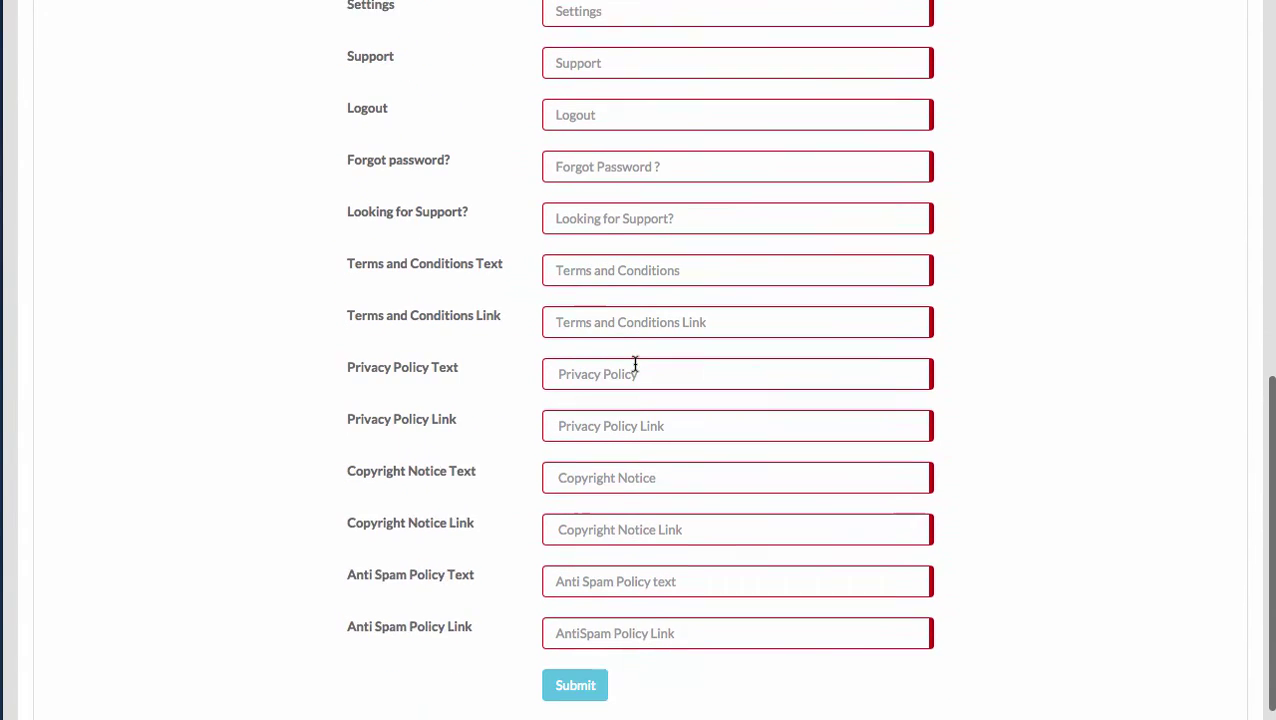
Submit the WL Setting form with the clickFactoryLogoV8.jpg logo and Click Factory name
click(602, 655)
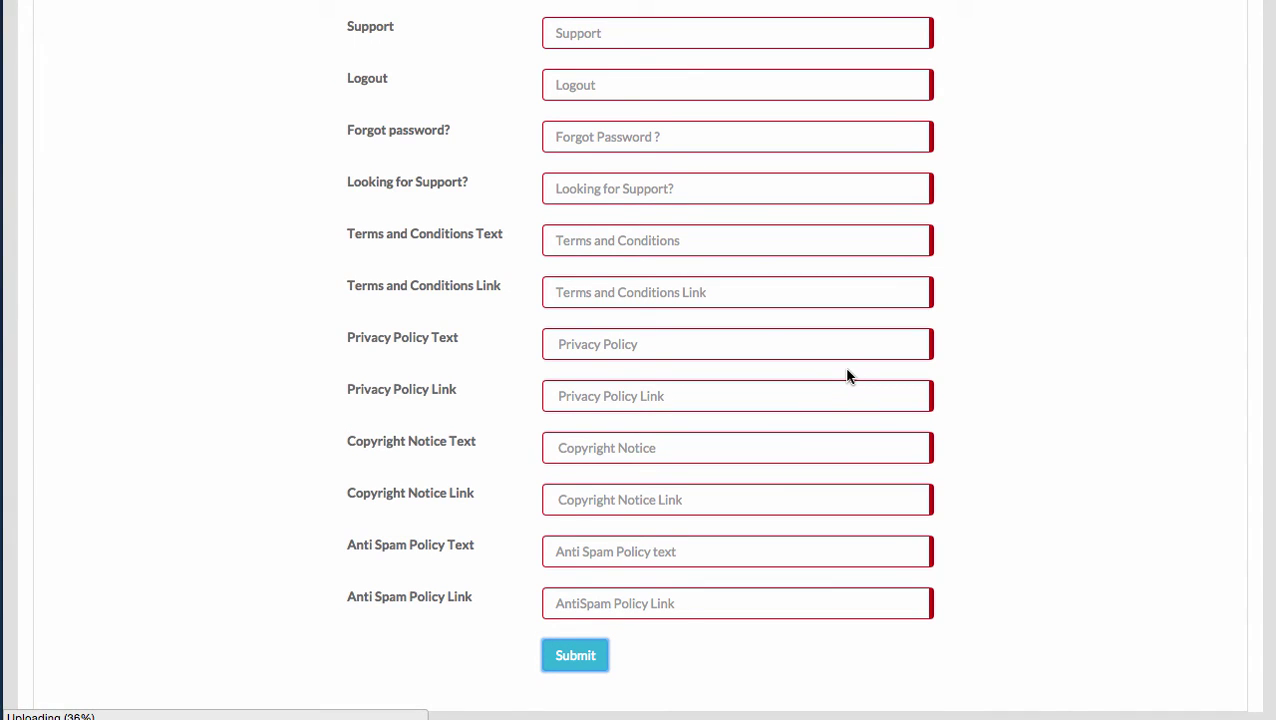
scroll(847, 374, up, 2)
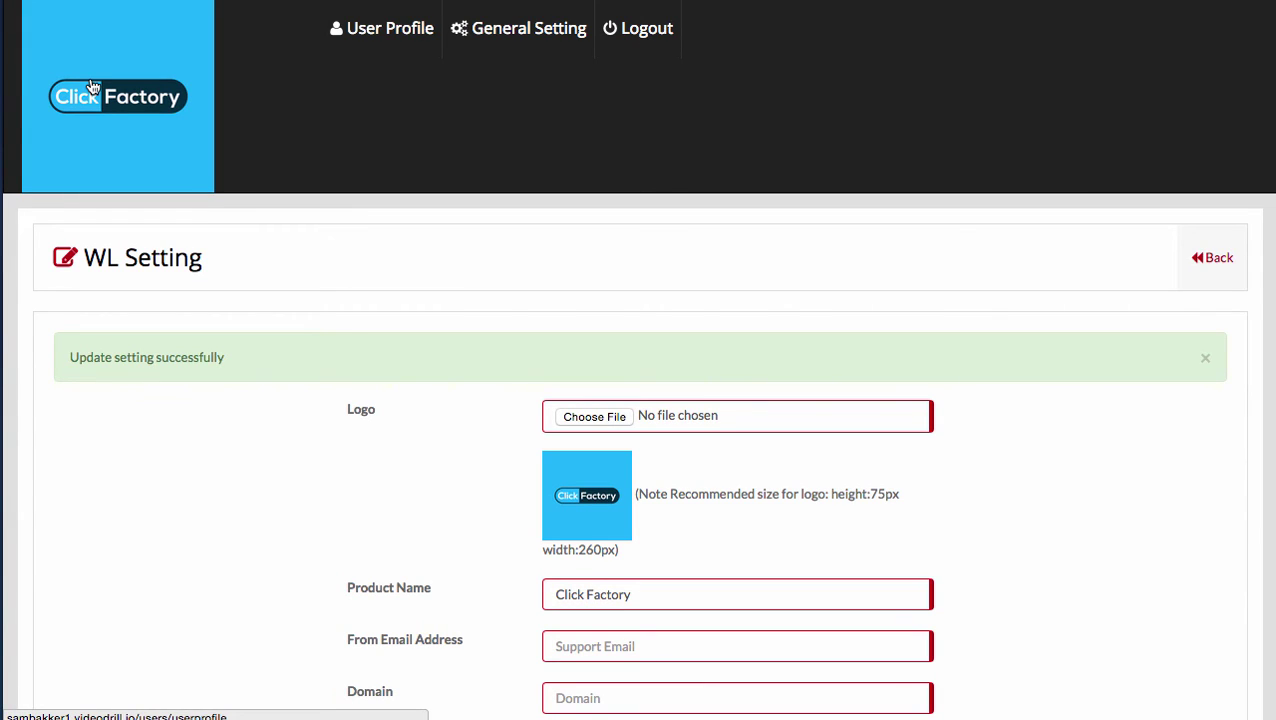
Swap the logo for Video-Drill_logo (1).png and submit the white-label settings
click(596, 417)
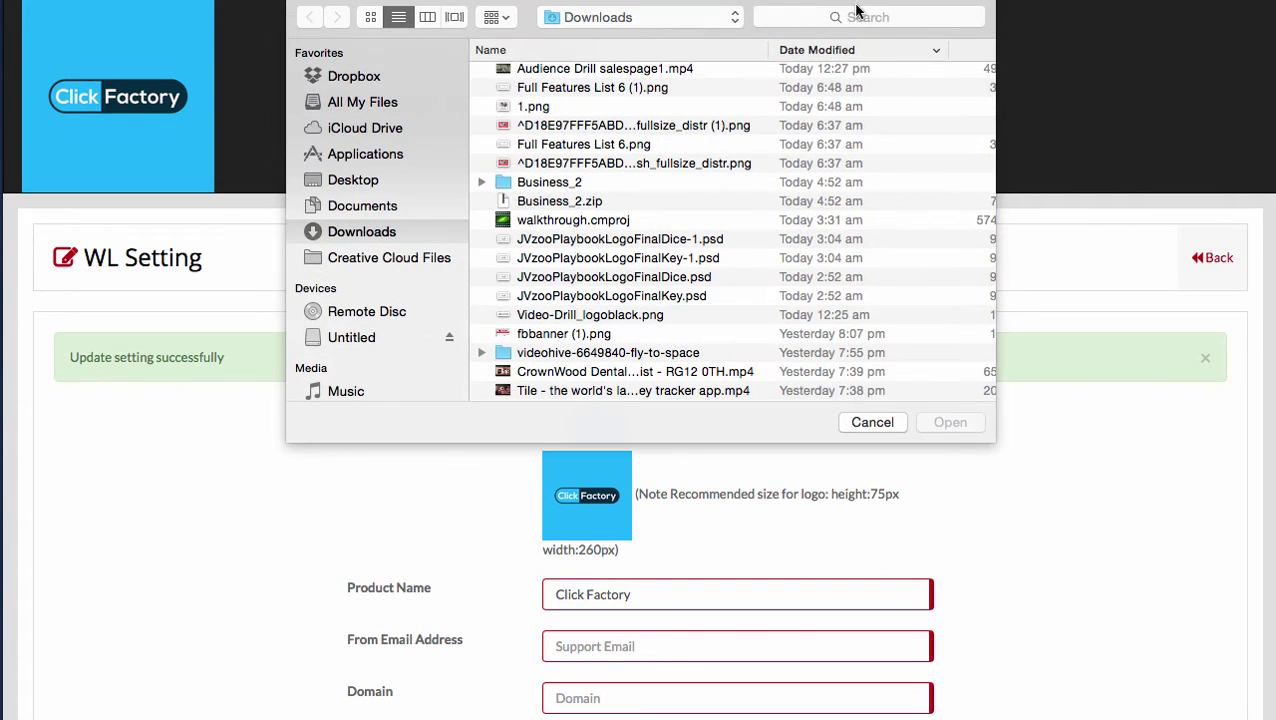
click(857, 15)
text(lo)
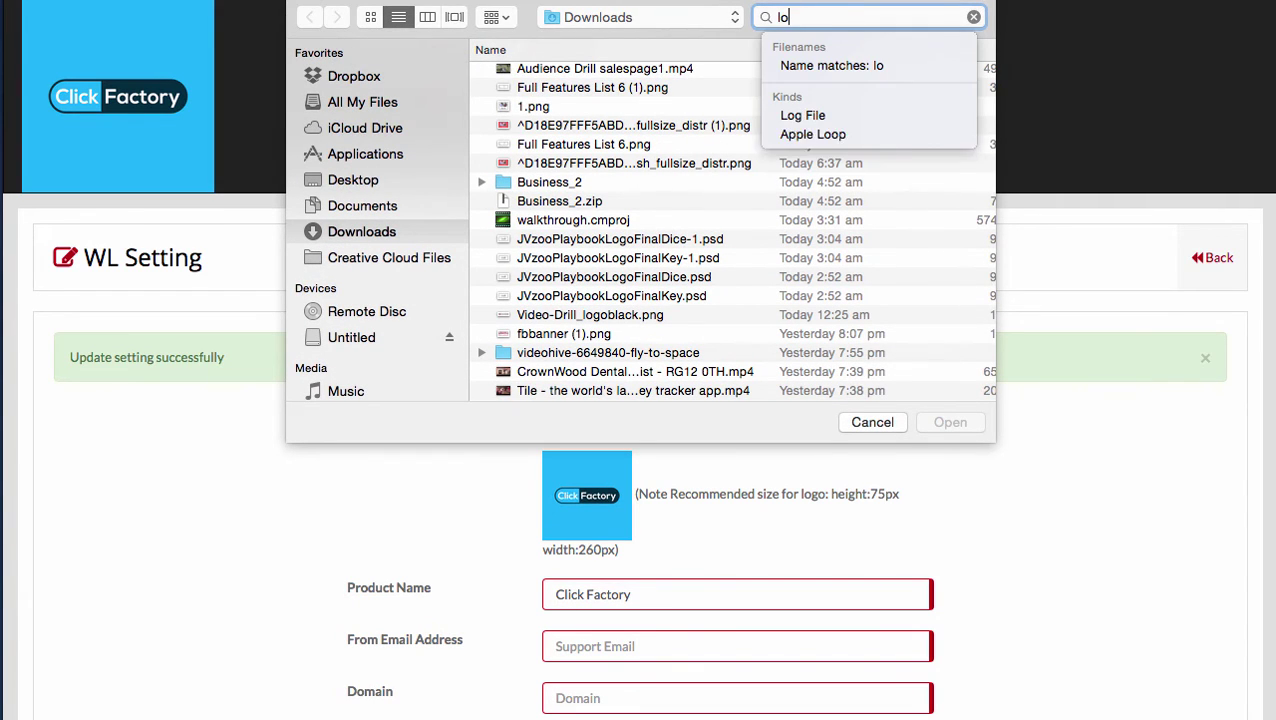
text(go)
key(Down)
key(Return)
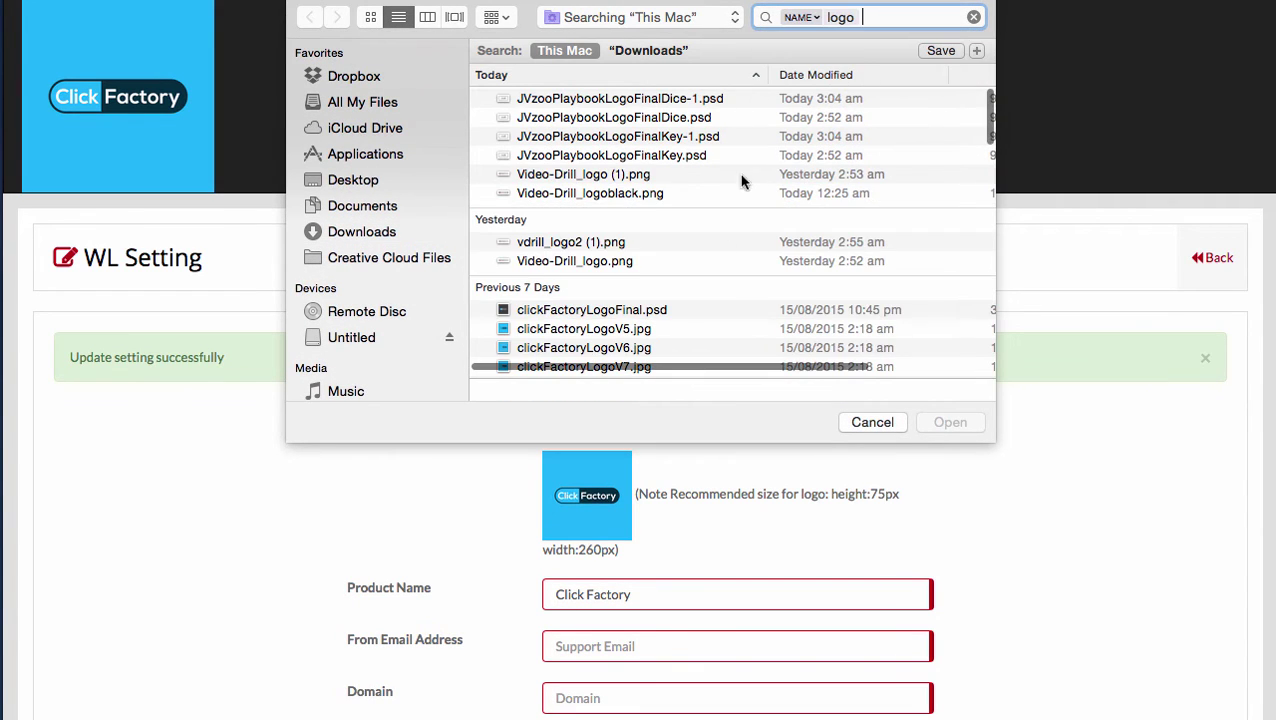
click(641, 180)
click(945, 421)
scroll(945, 427, down, 15)
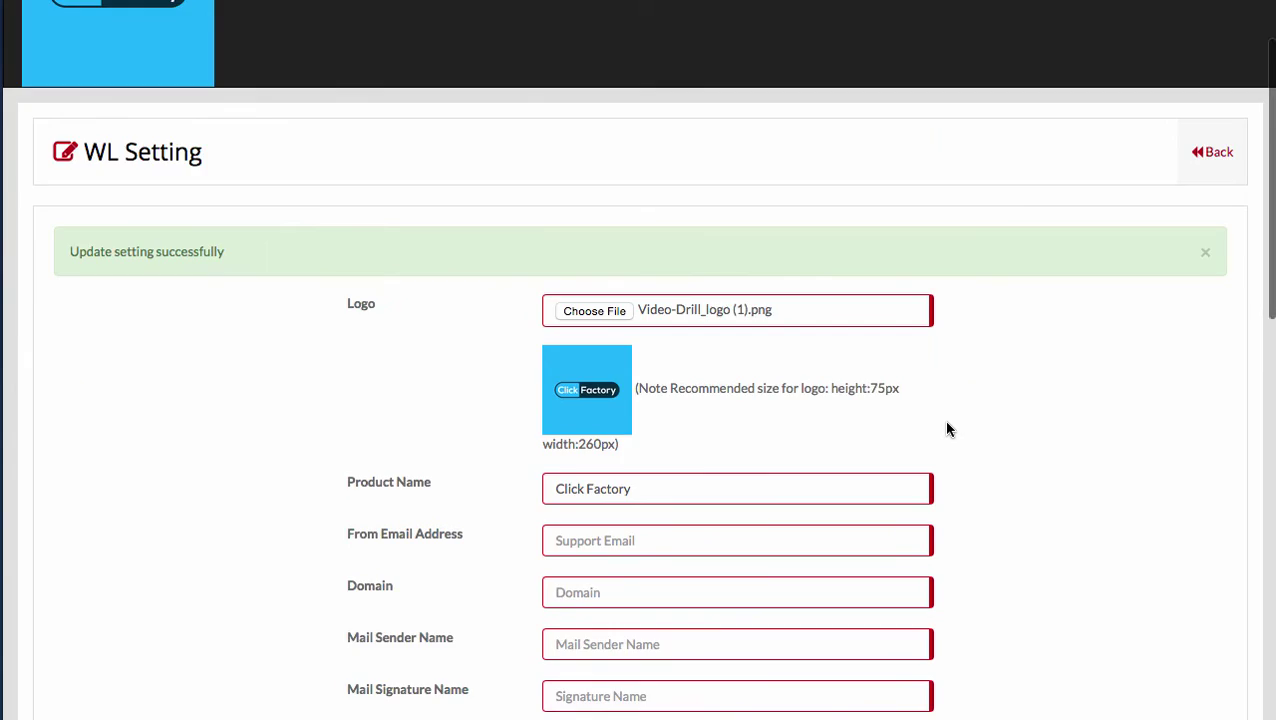
click(573, 656)
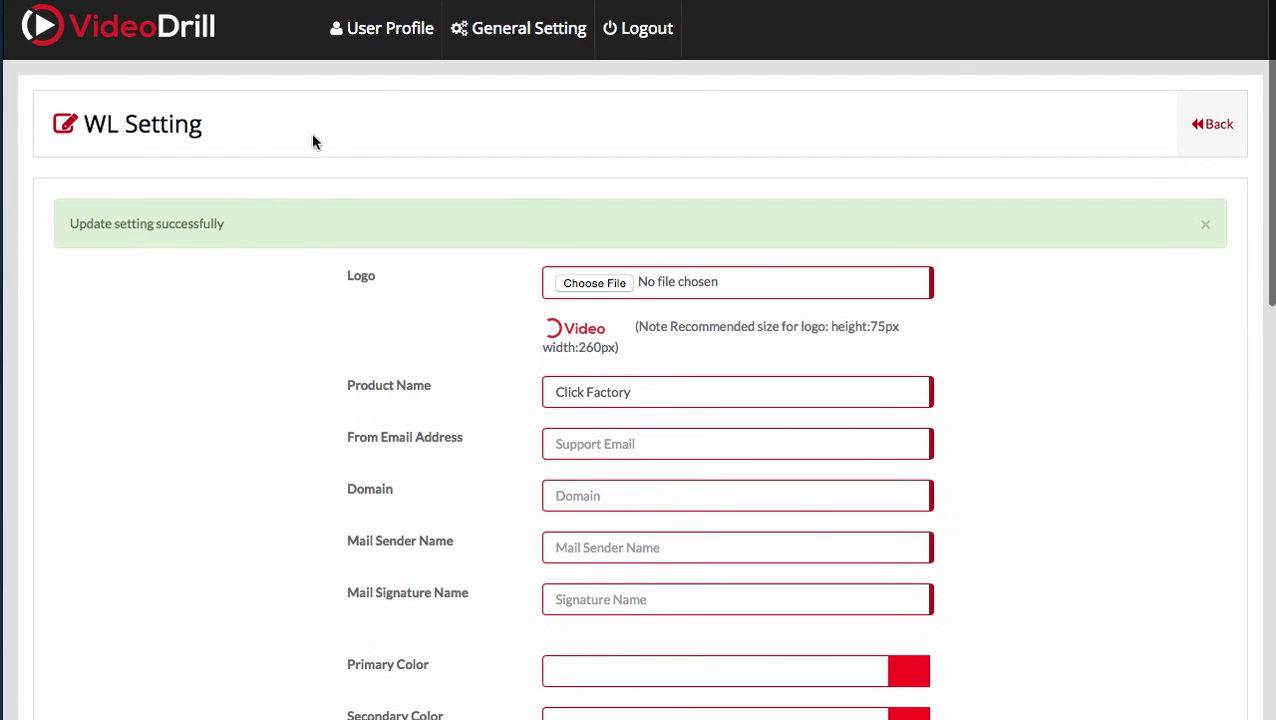
Open the Add New User form from the User Profile menu
mouse_move(382, 20)
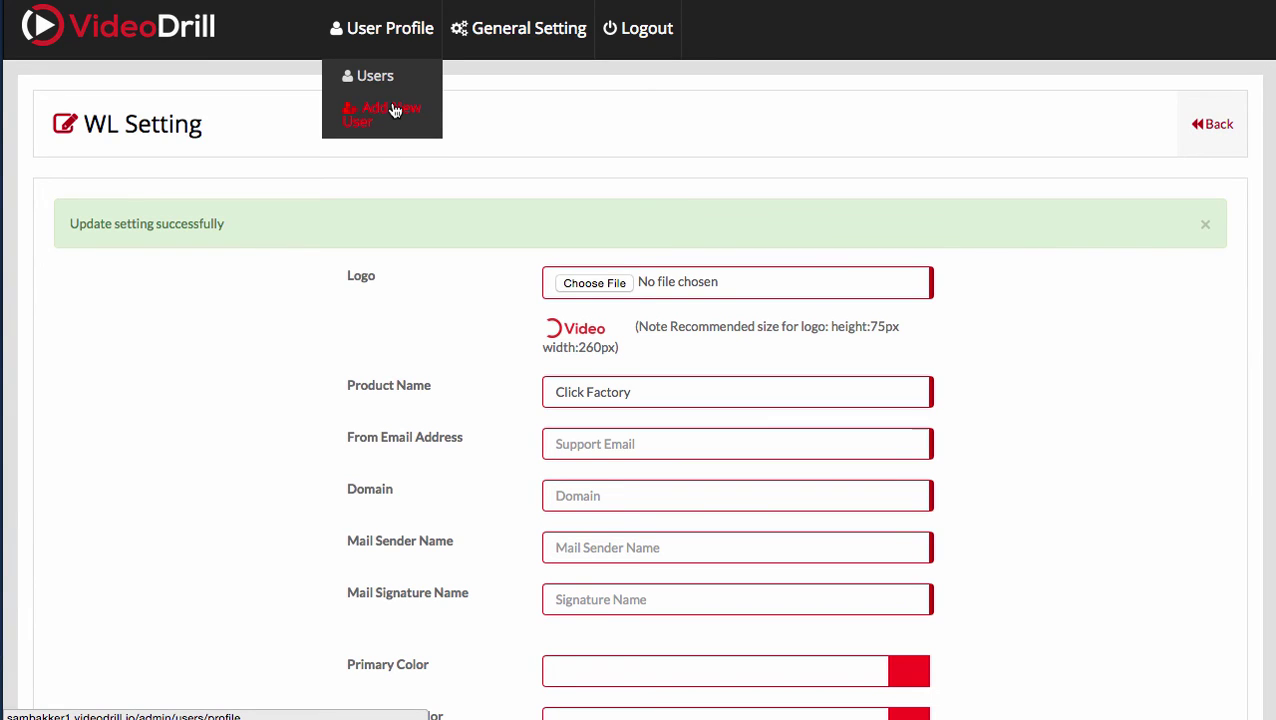
click(395, 110)
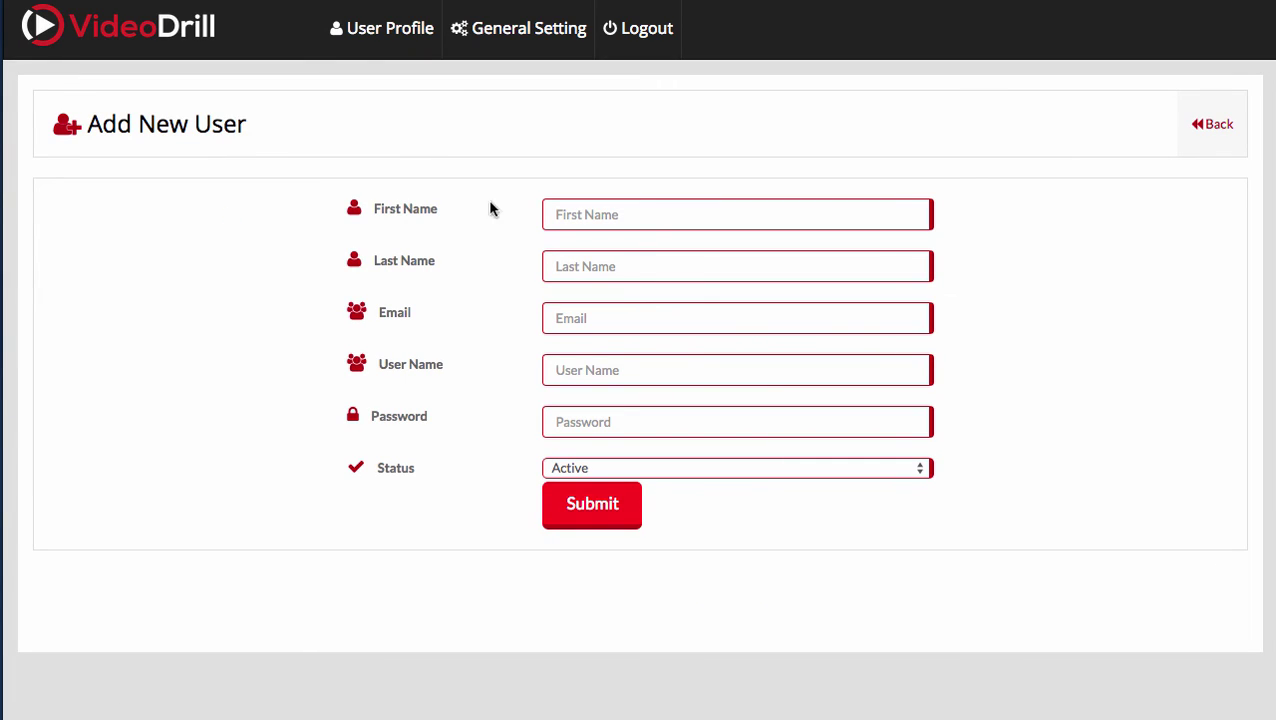
click(640, 219)
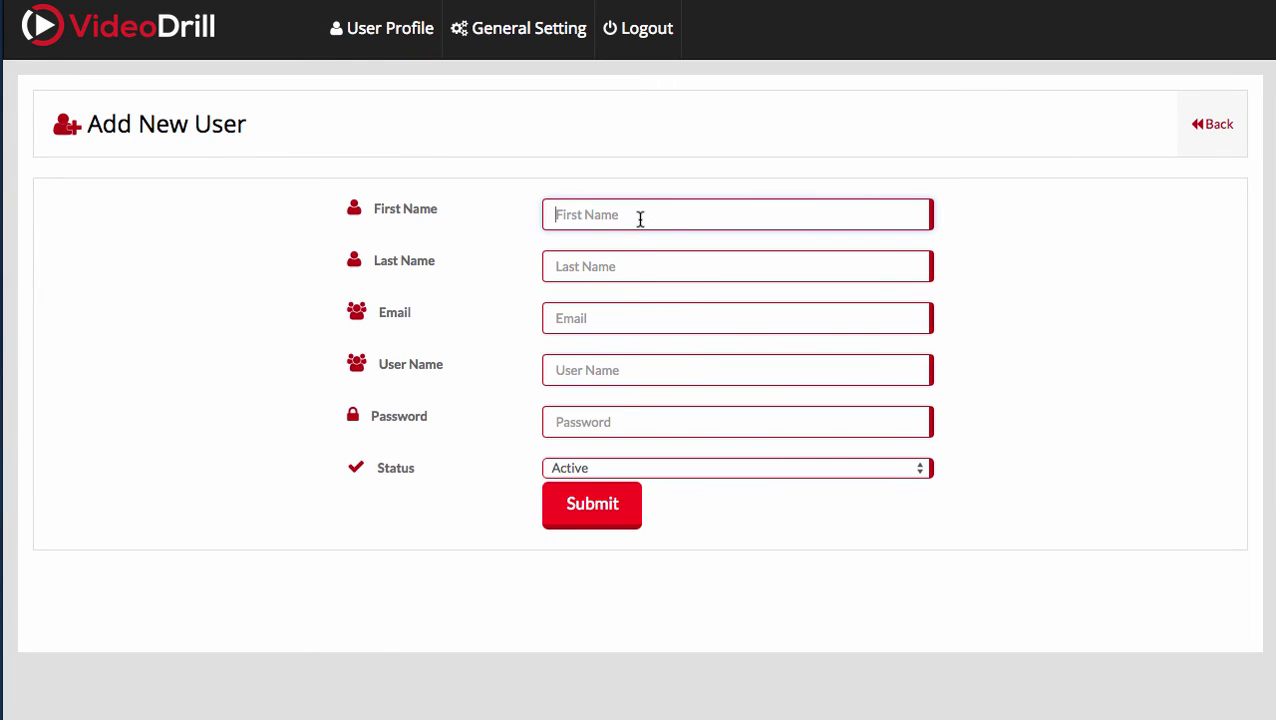
Set the new user's Status to Inactive
click(592, 468)
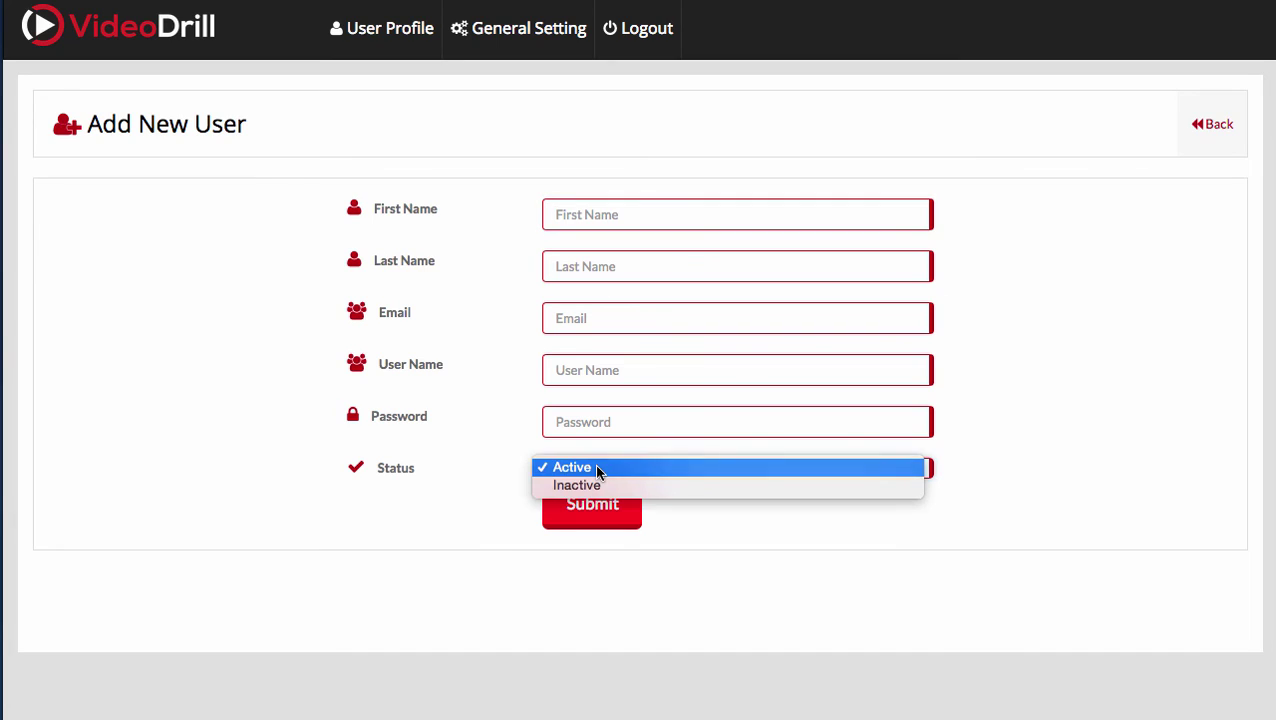
click(597, 468)
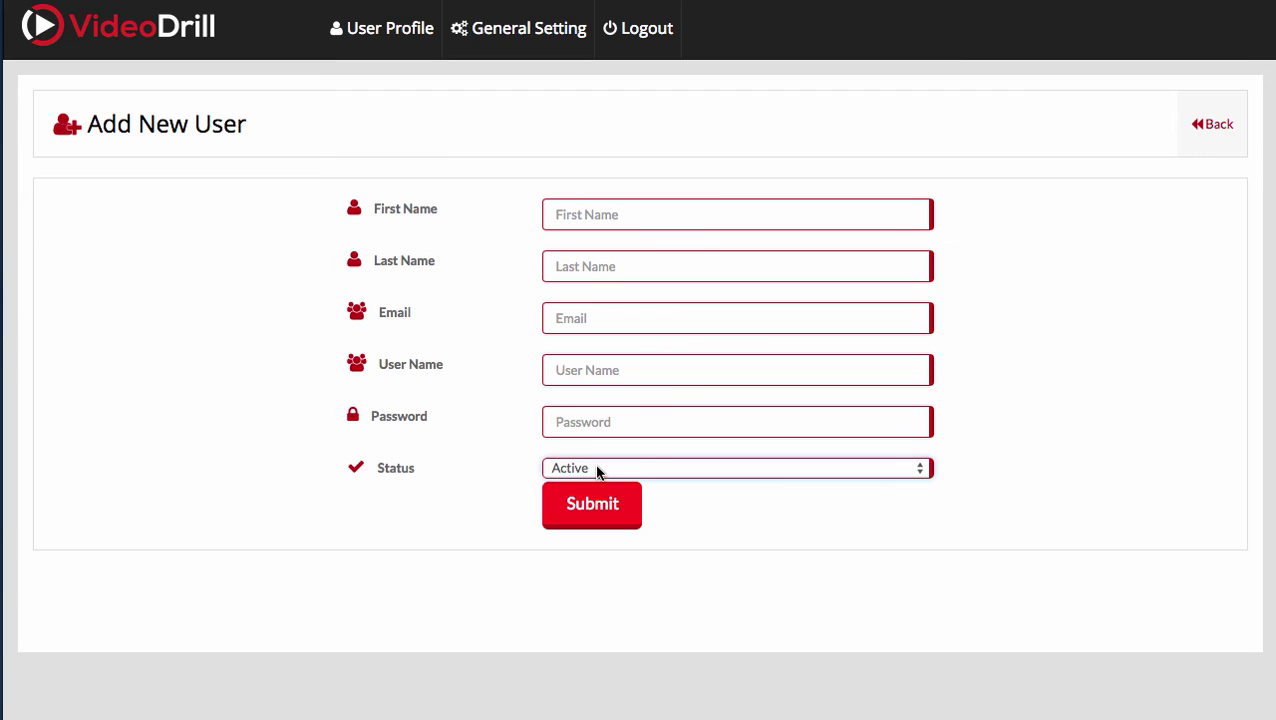
click(597, 471)
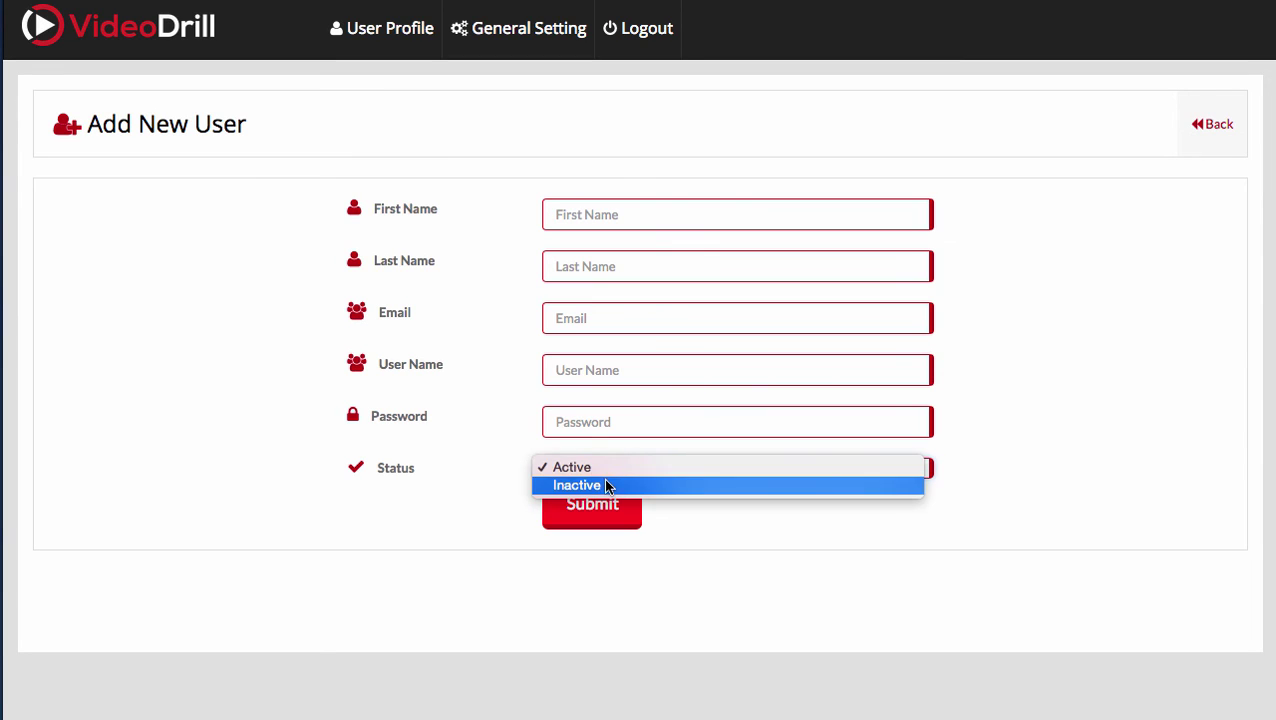
click(604, 484)
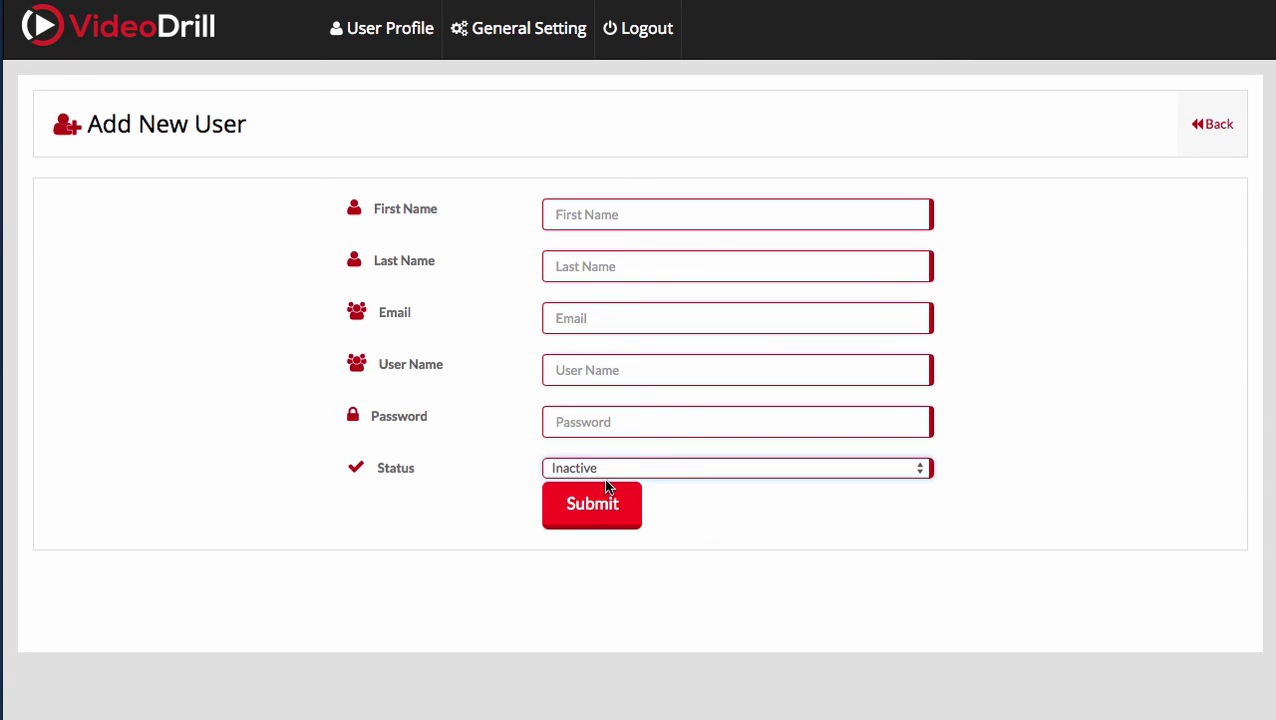
Open User Profile > Users to see the empty User Profiles table and use its Search box
mouse_move(382, 28)
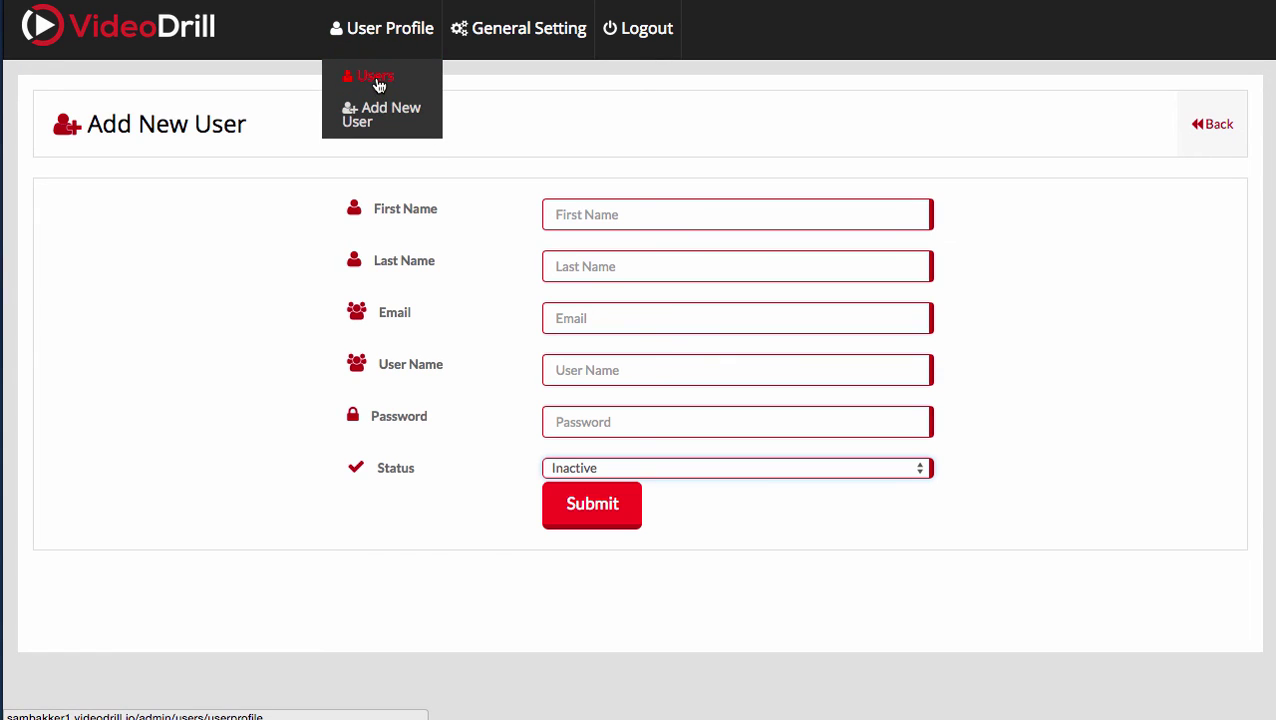
click(366, 78)
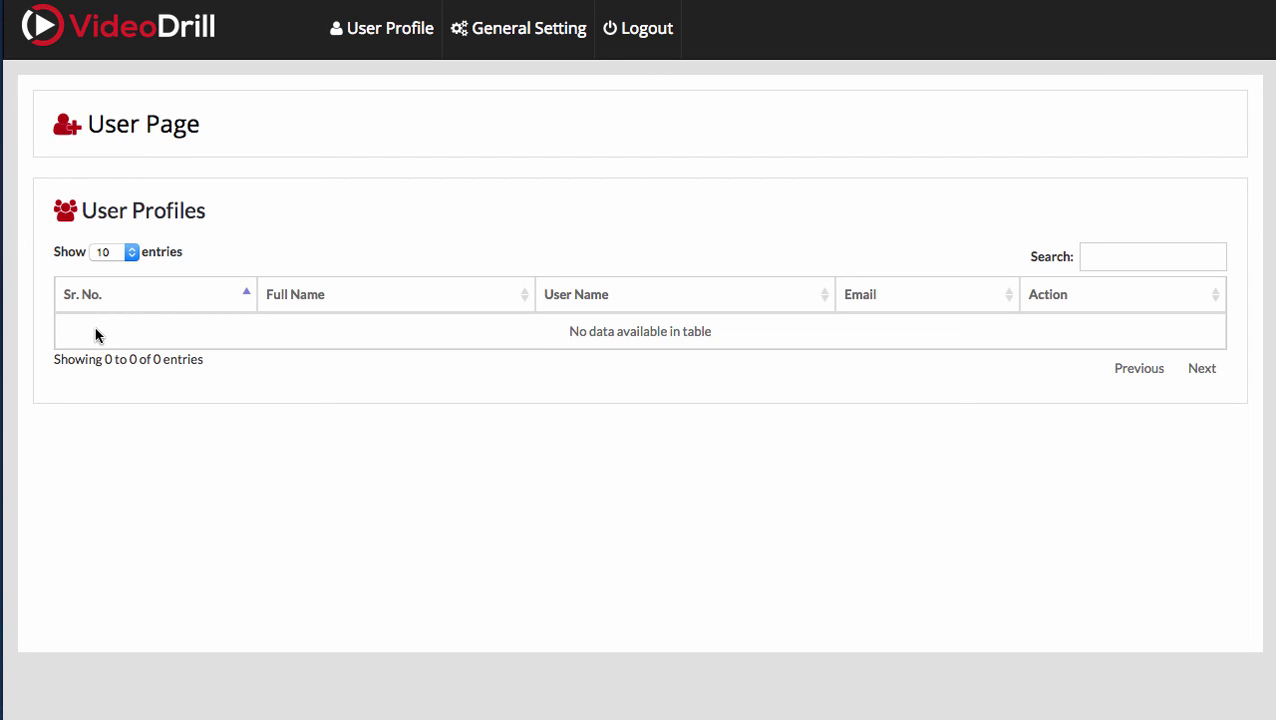
click(1189, 254)
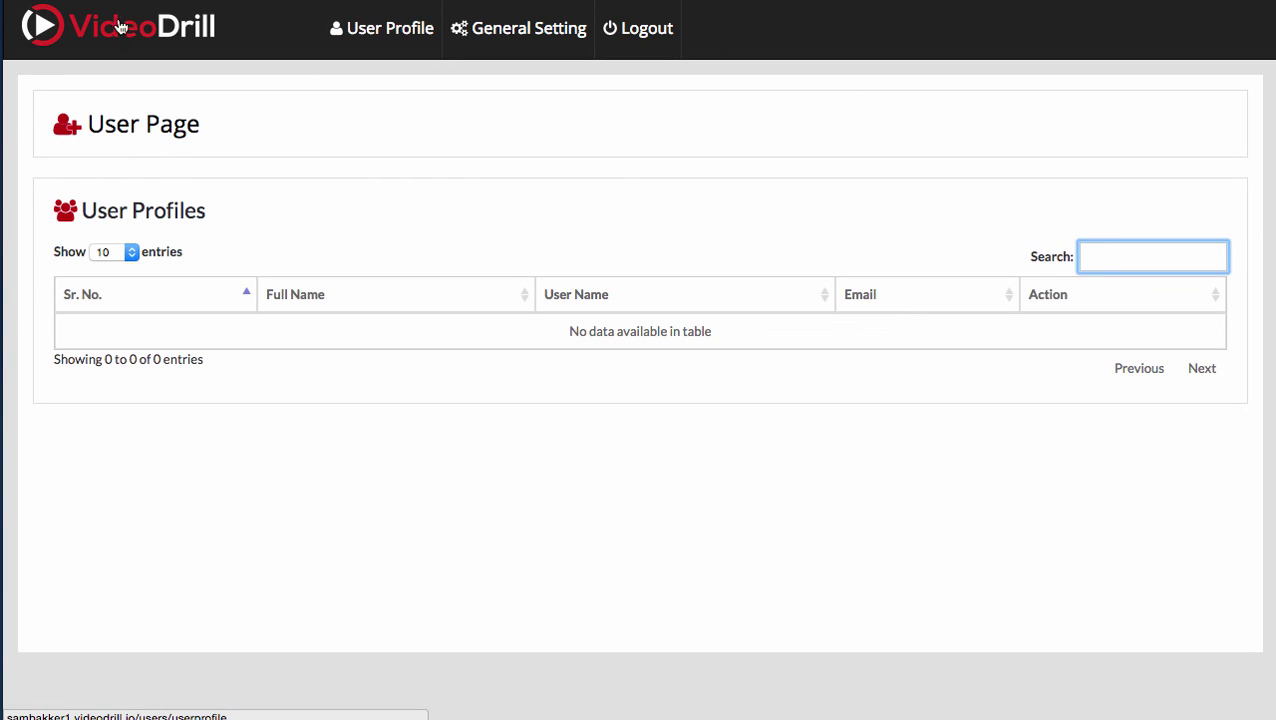
click(362, 40)
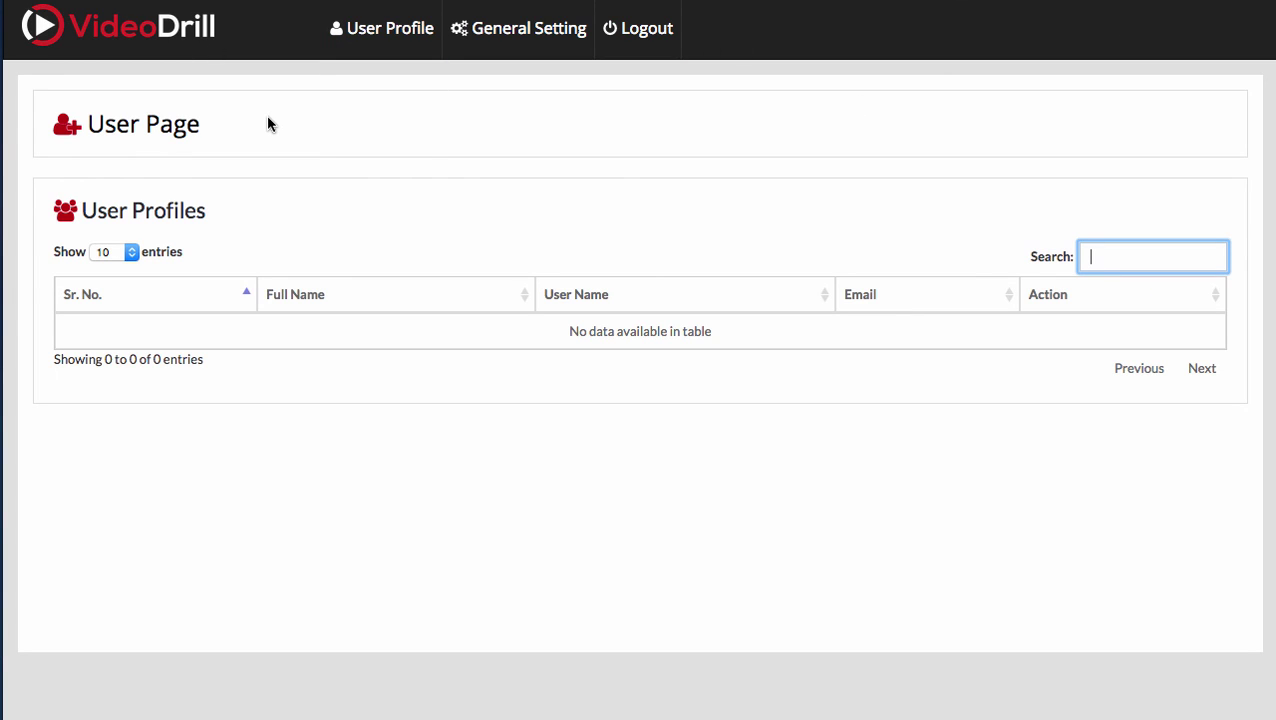